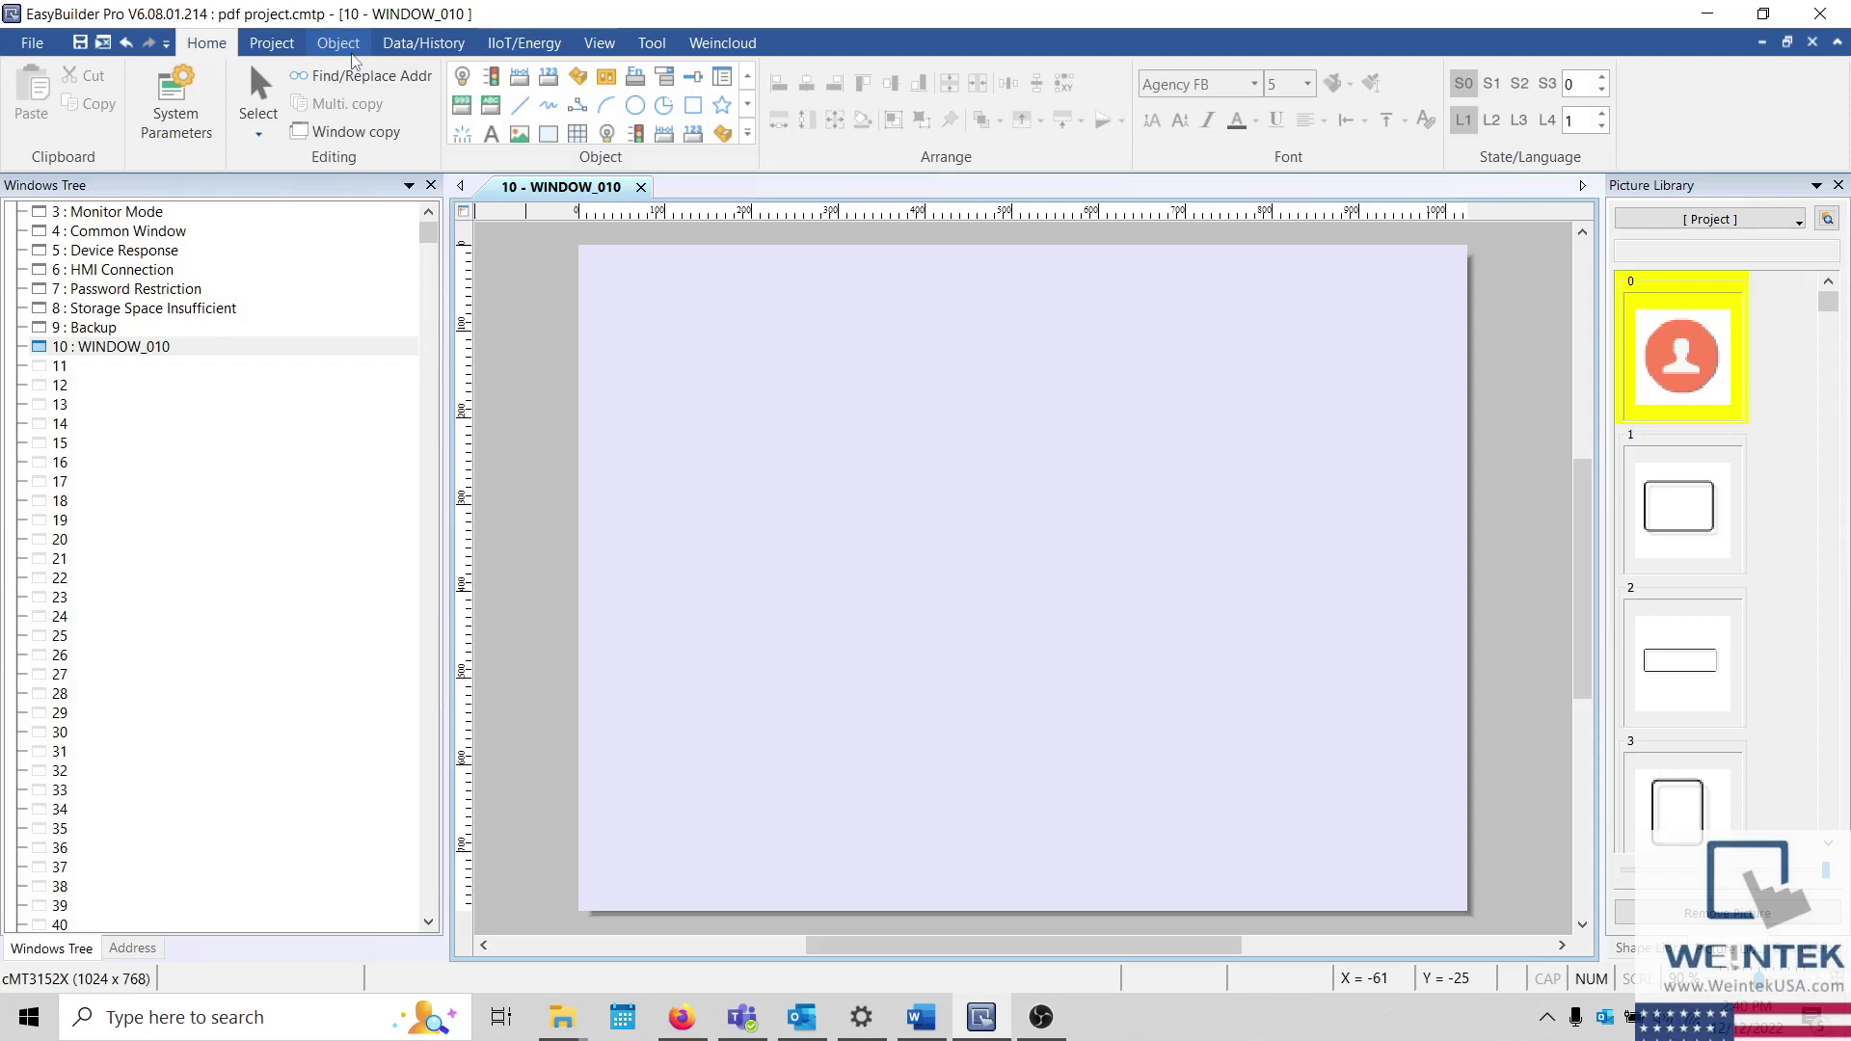
Add PDF Reader PR_0 with default settings at LW 0 on WINDOW_010's left side
{"action": "left_click", "coordinate": [335, 47]}
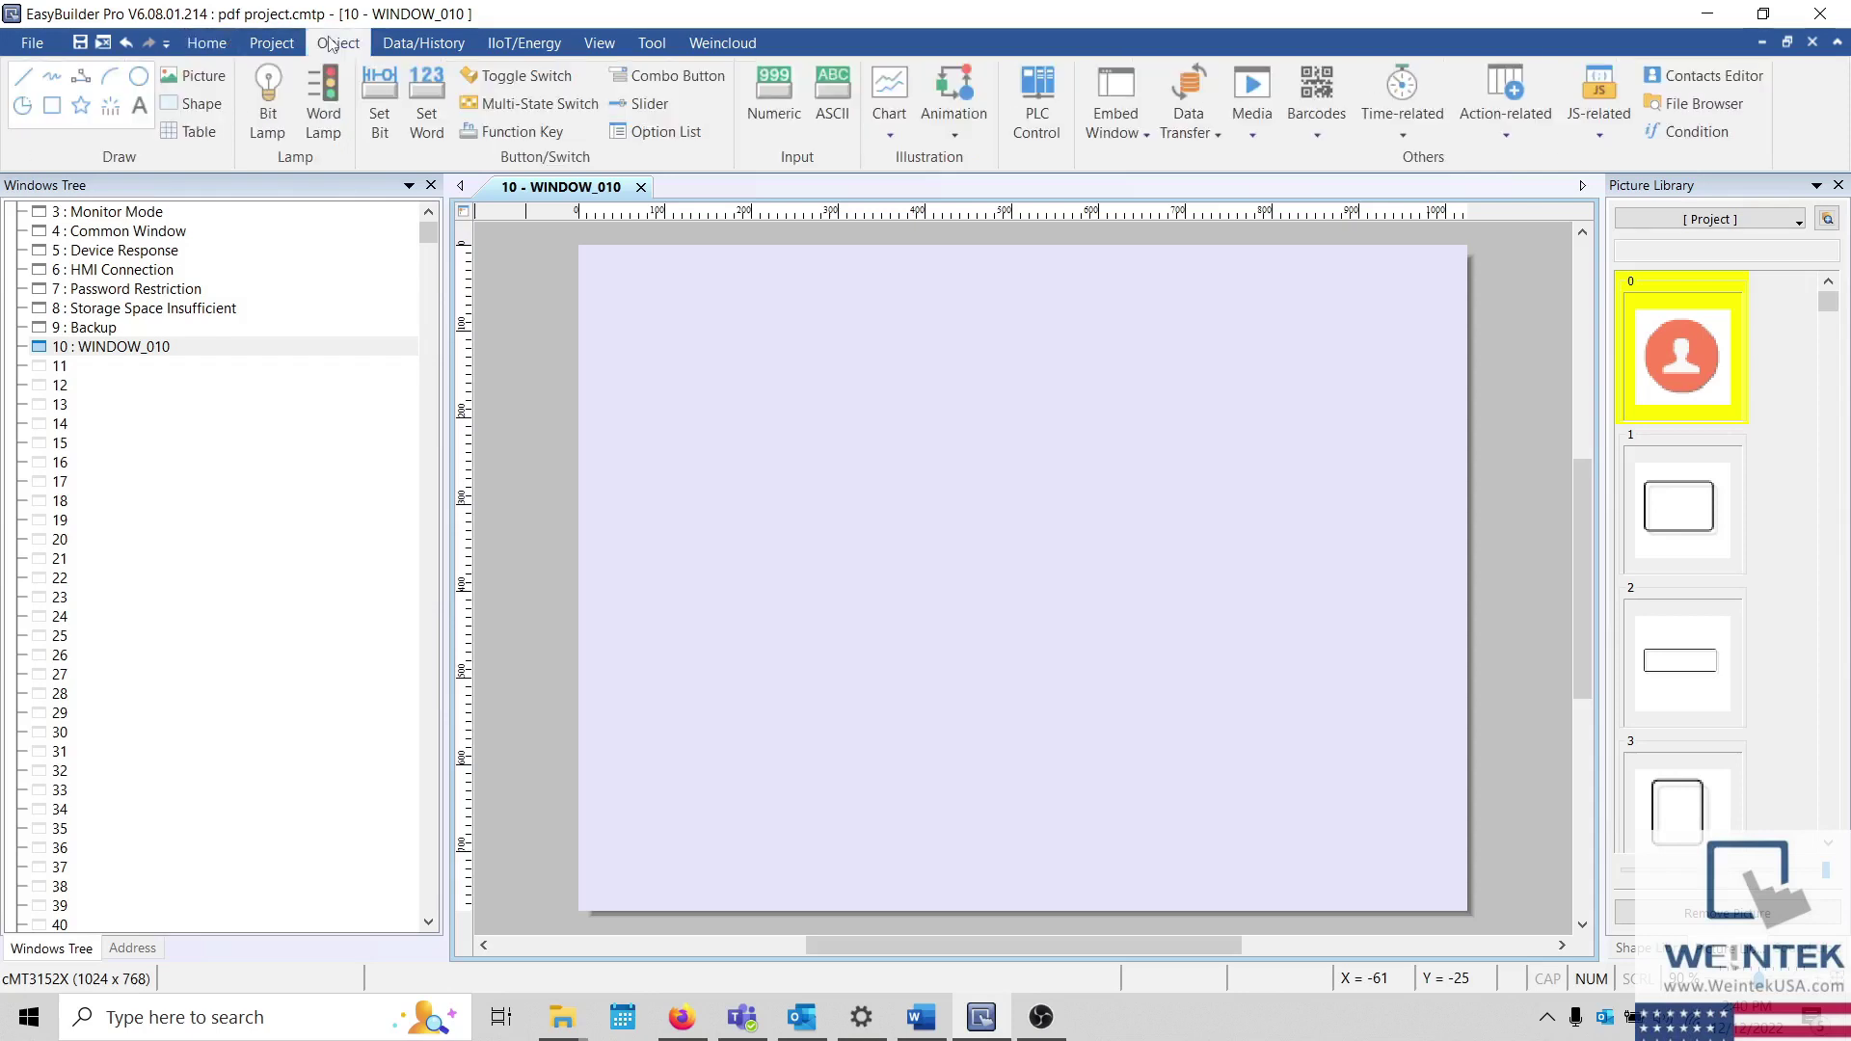
{"action": "left_click", "coordinate": [1271, 114]}
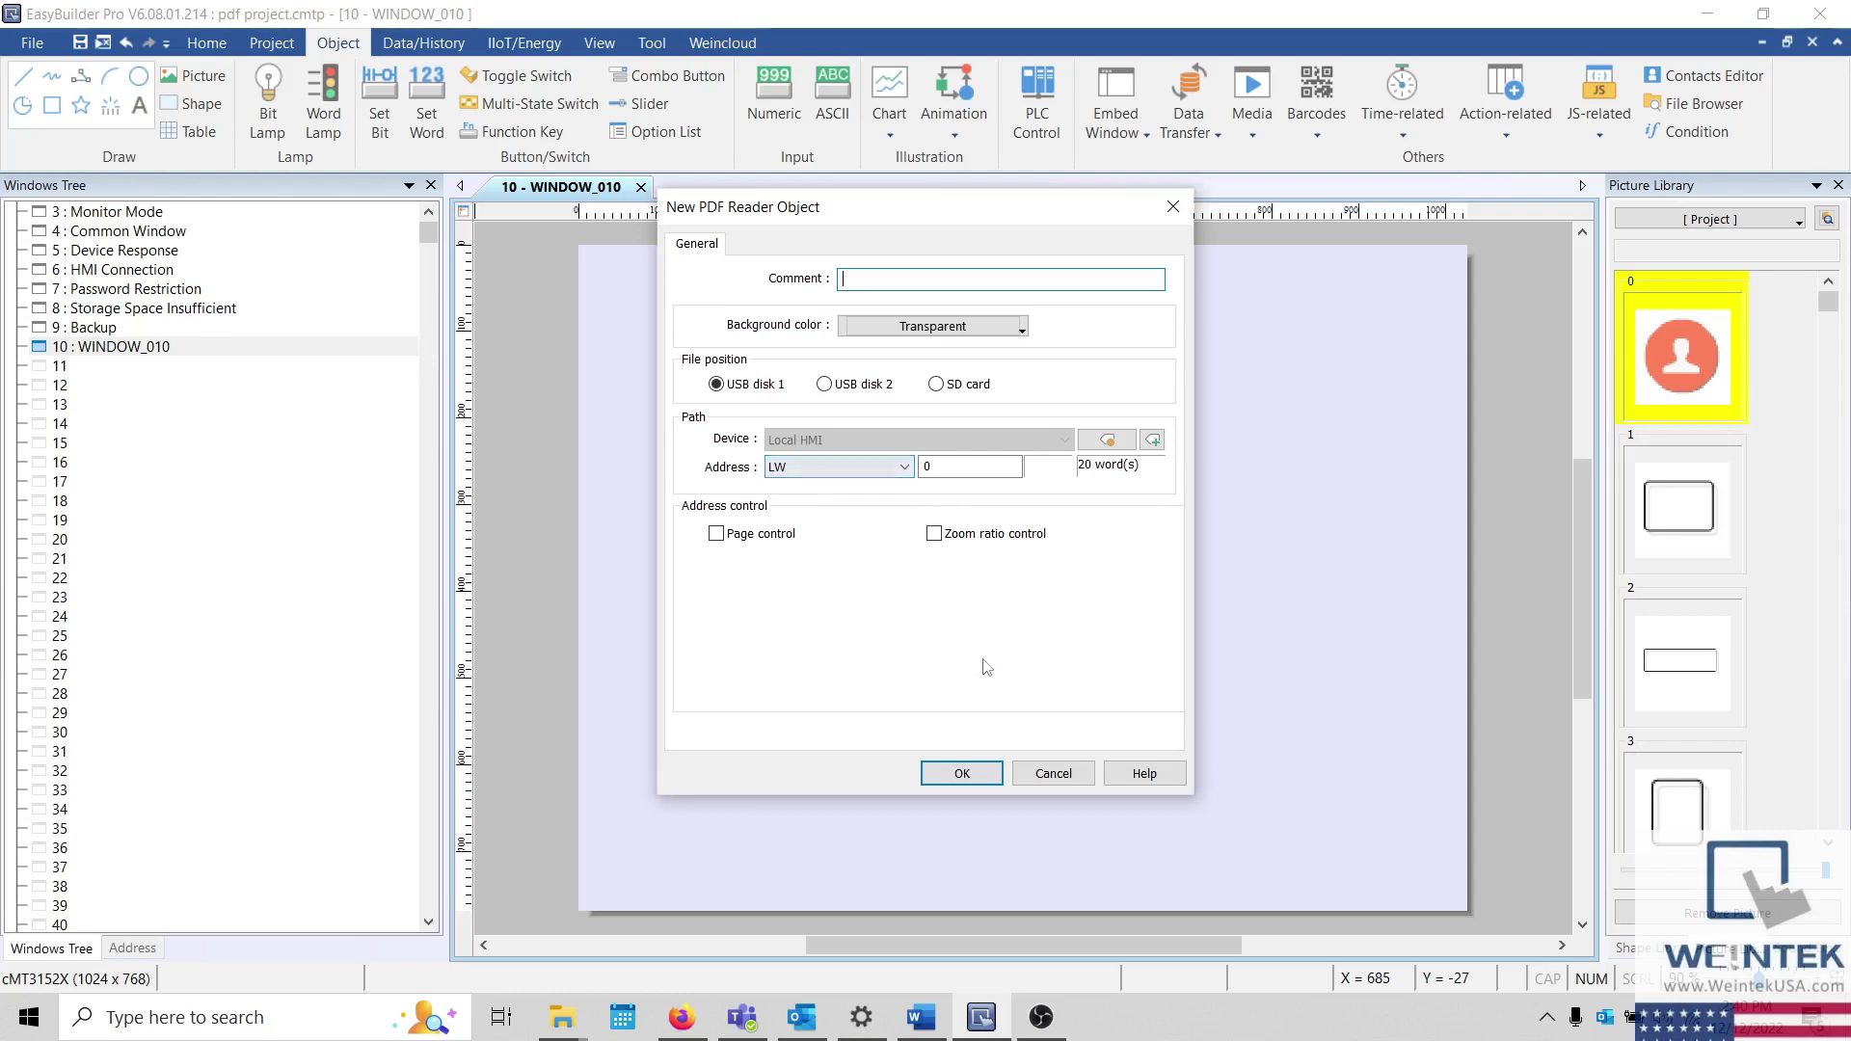
{"action": "left_click", "coordinate": [966, 775]}
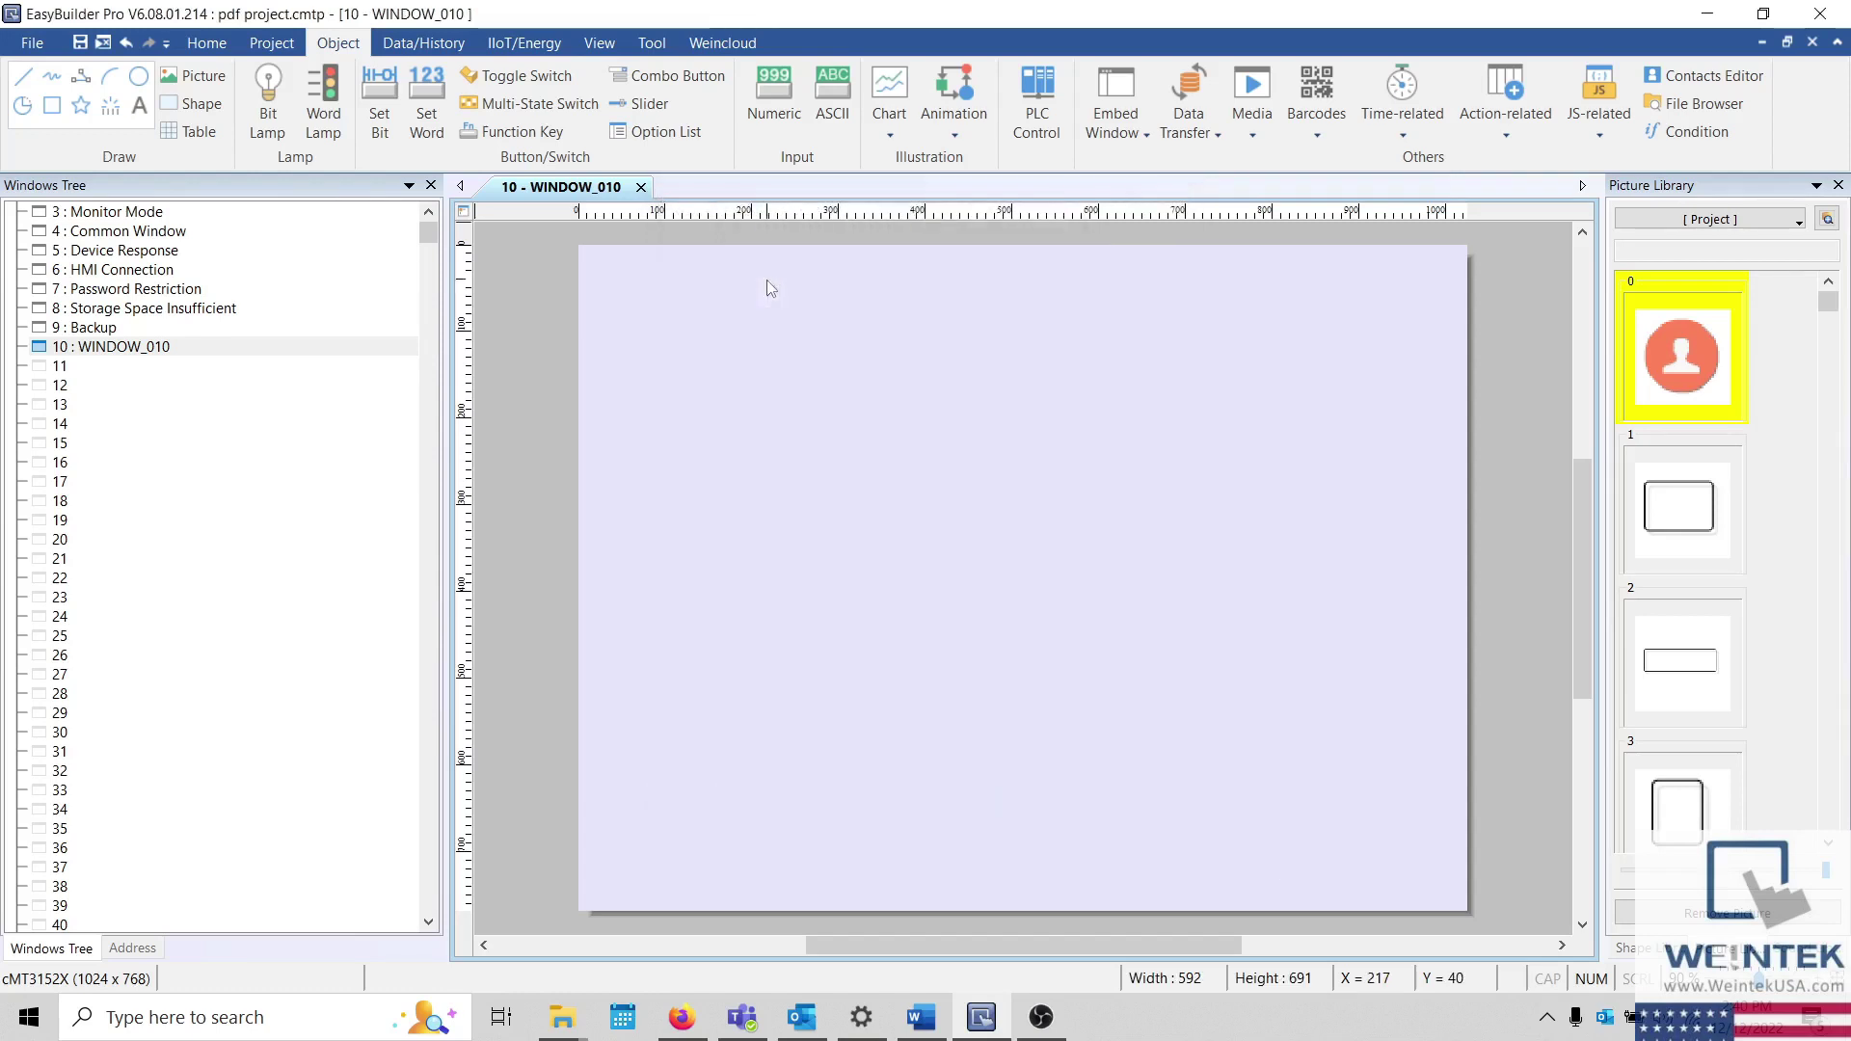
{"action": "left_click", "coordinate": [609, 274]}
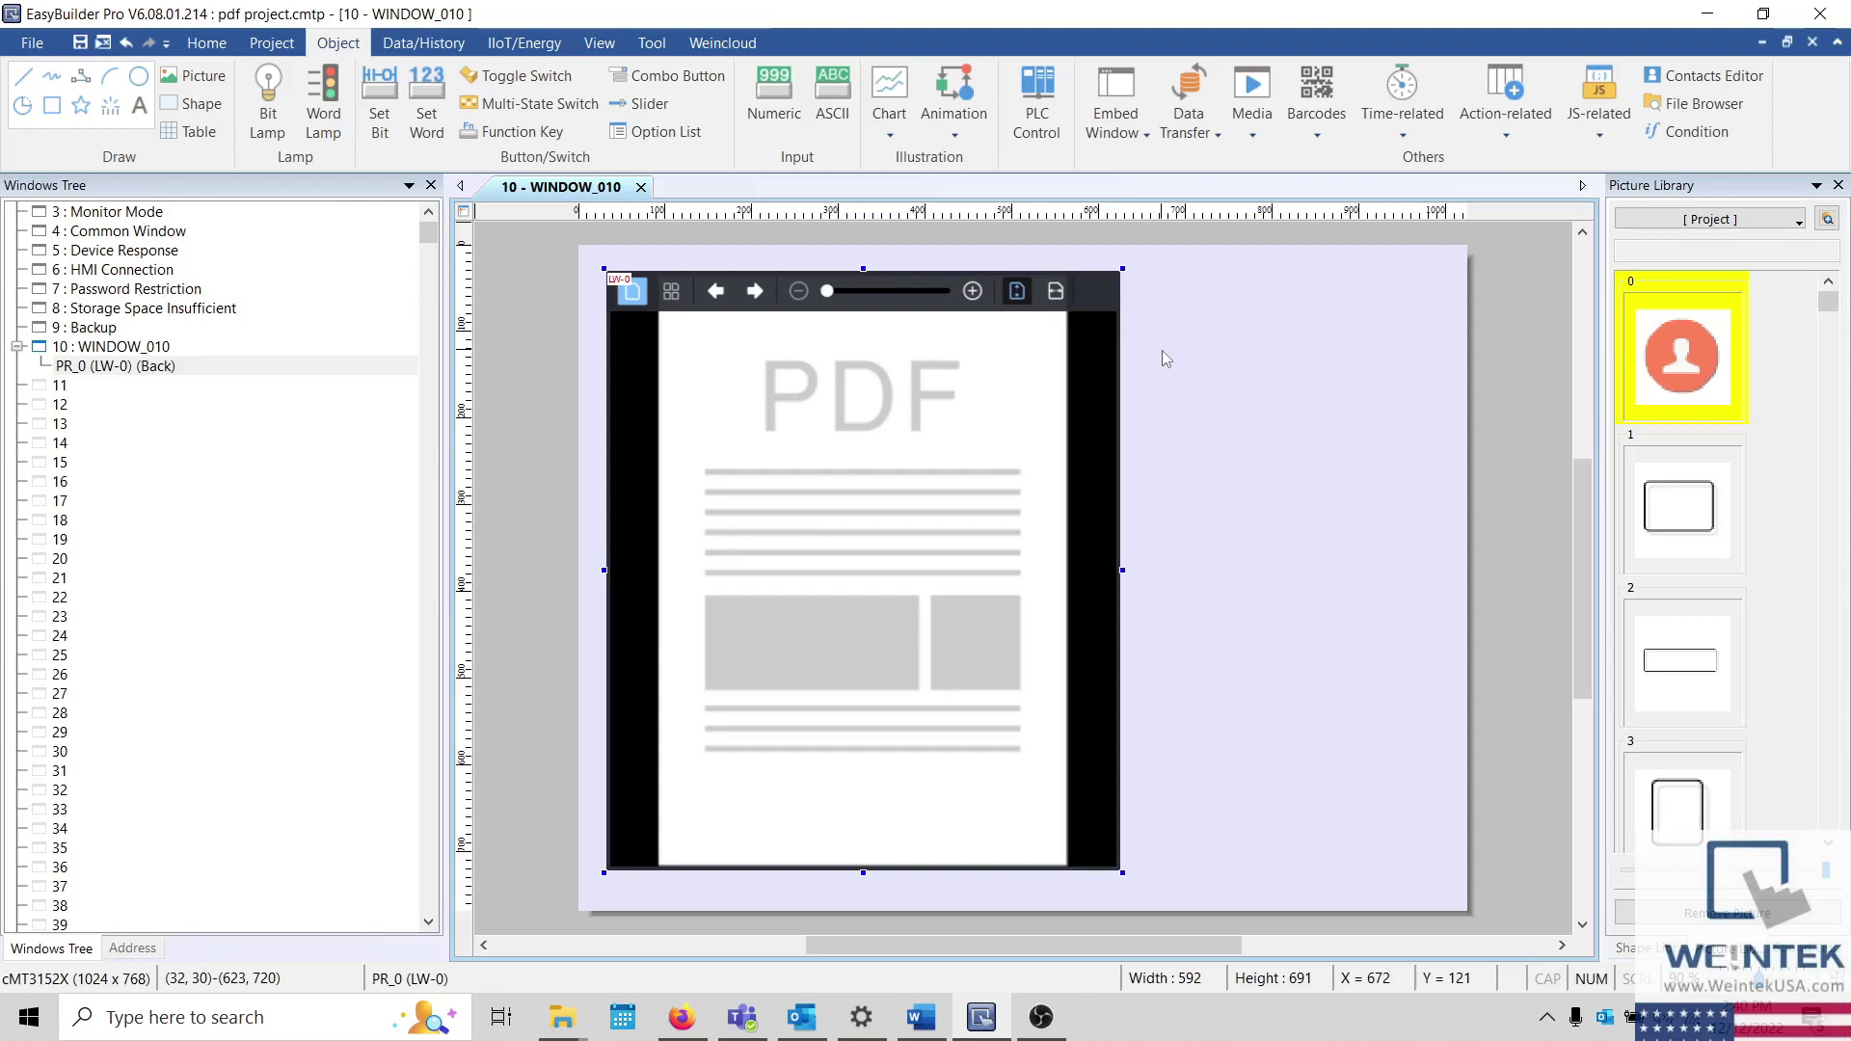
Place File Browser FR_0, full folder and file name path at LW 0, beside the PDF reader
{"action": "left_click", "coordinate": [1662, 107]}
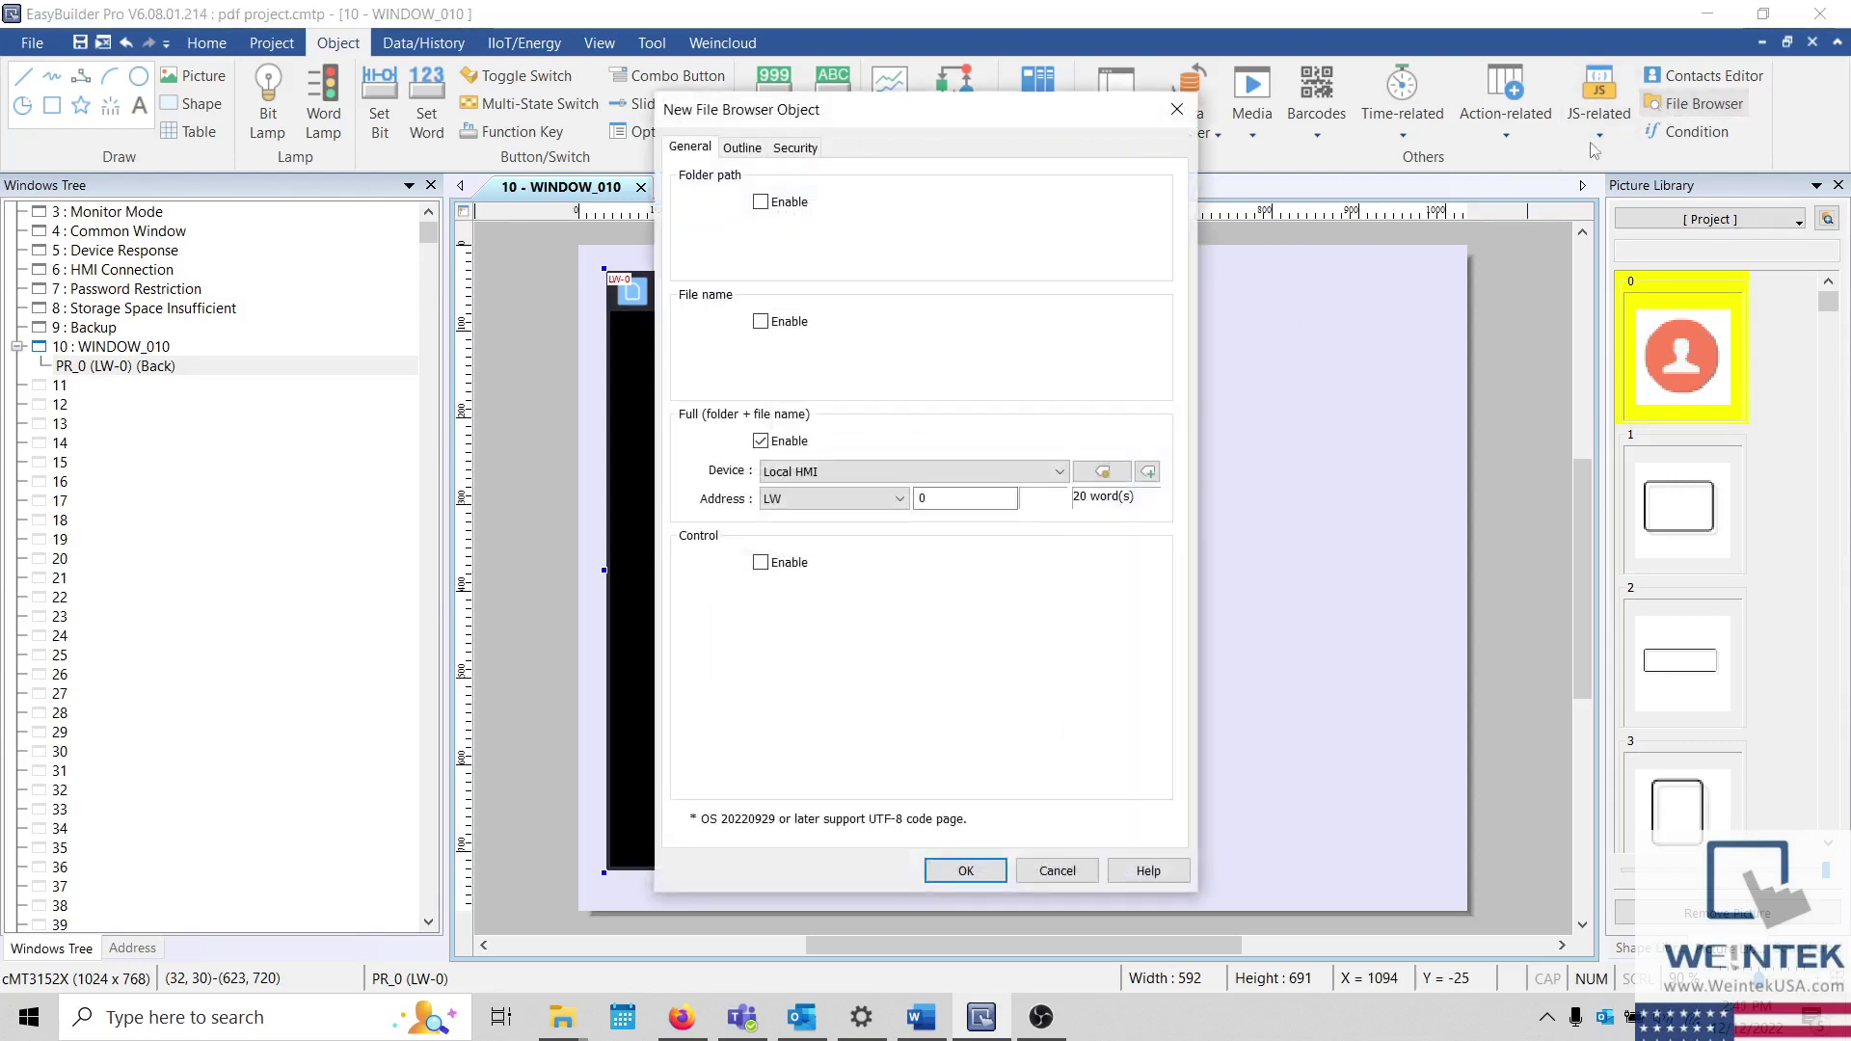
{"action": "left_click", "coordinate": [744, 147]}
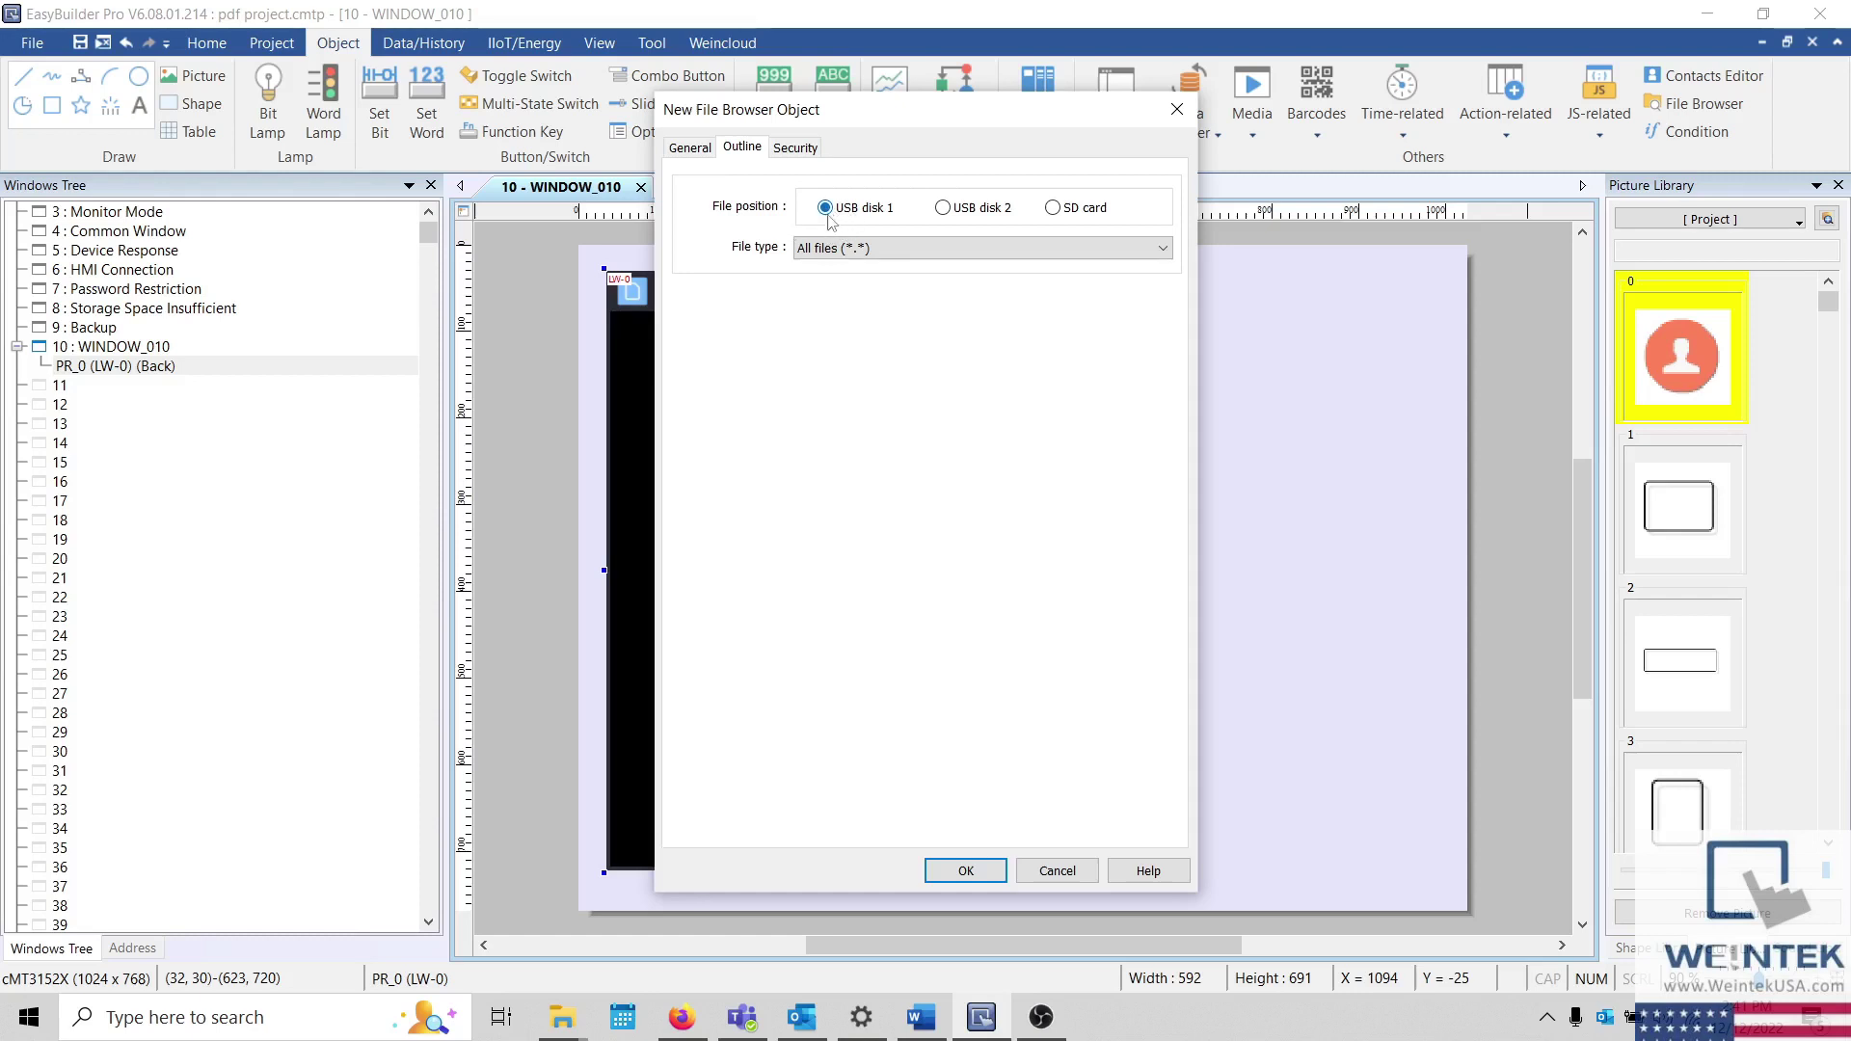
{"action": "left_click", "coordinate": [678, 149]}
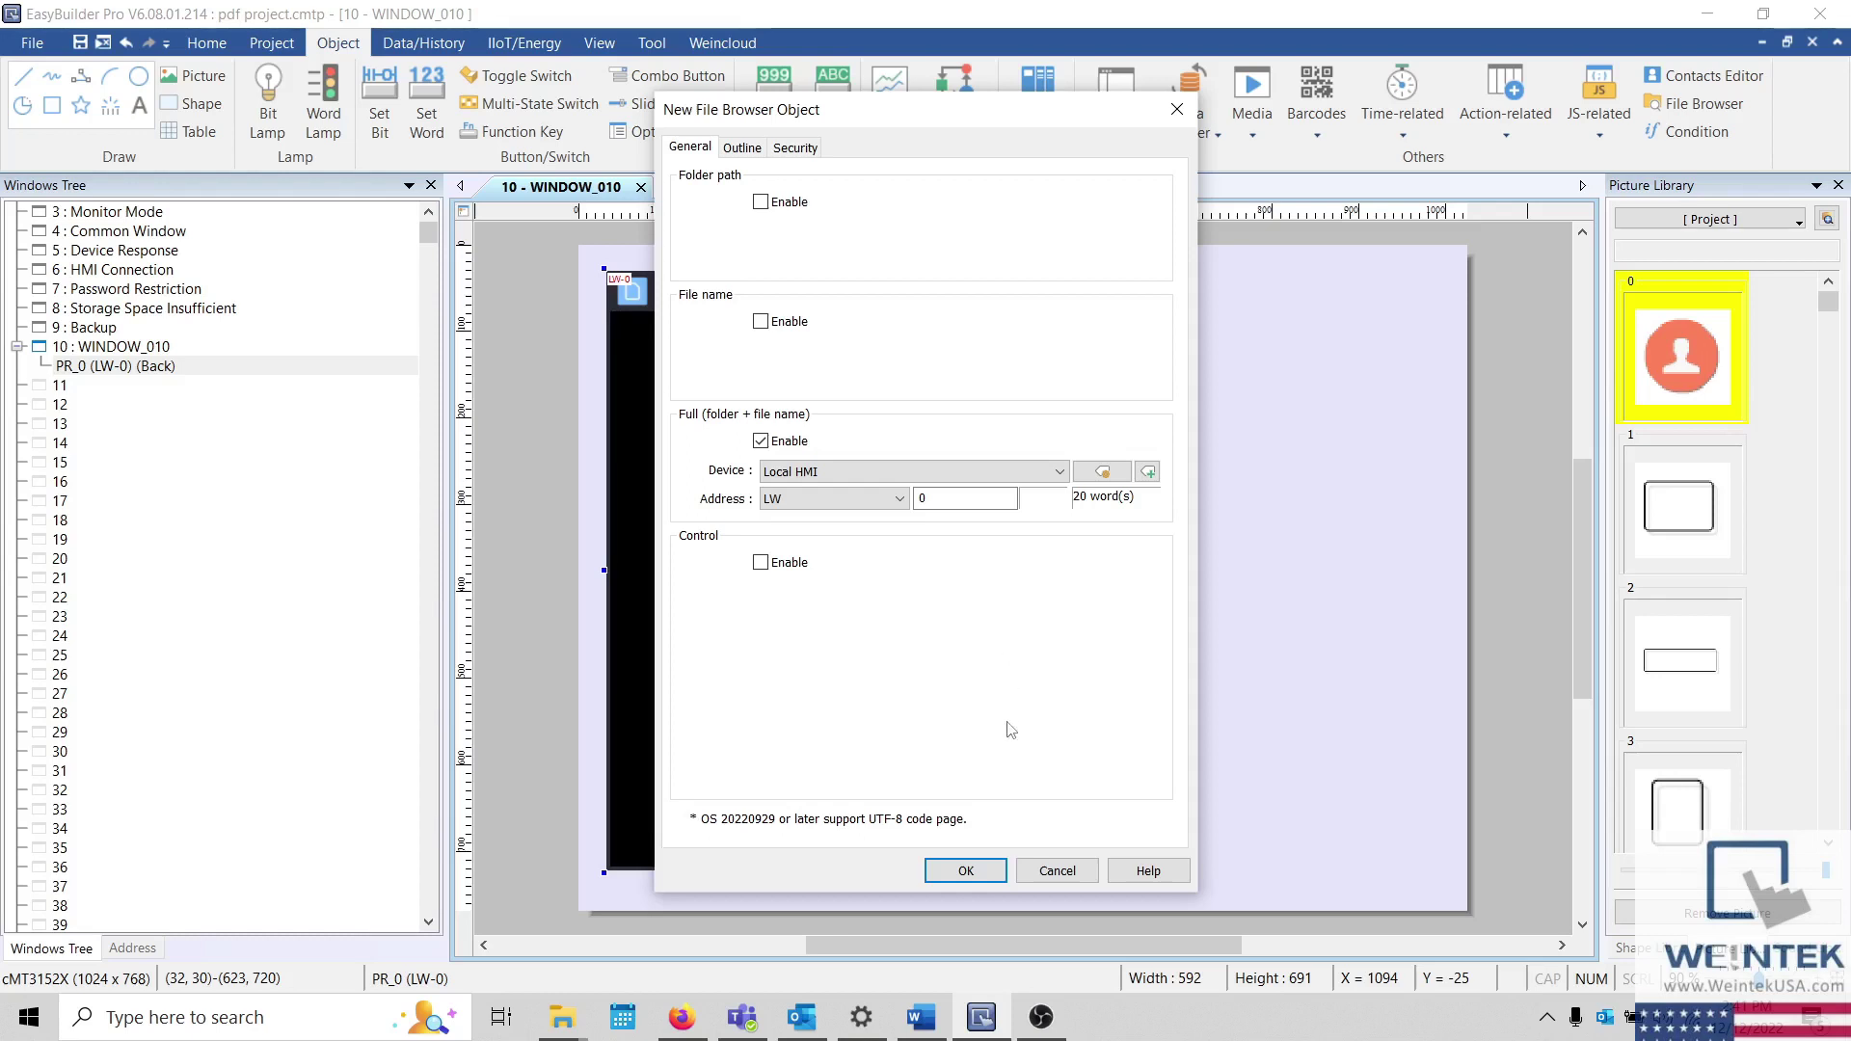
{"action": "left_click", "coordinate": [967, 874]}
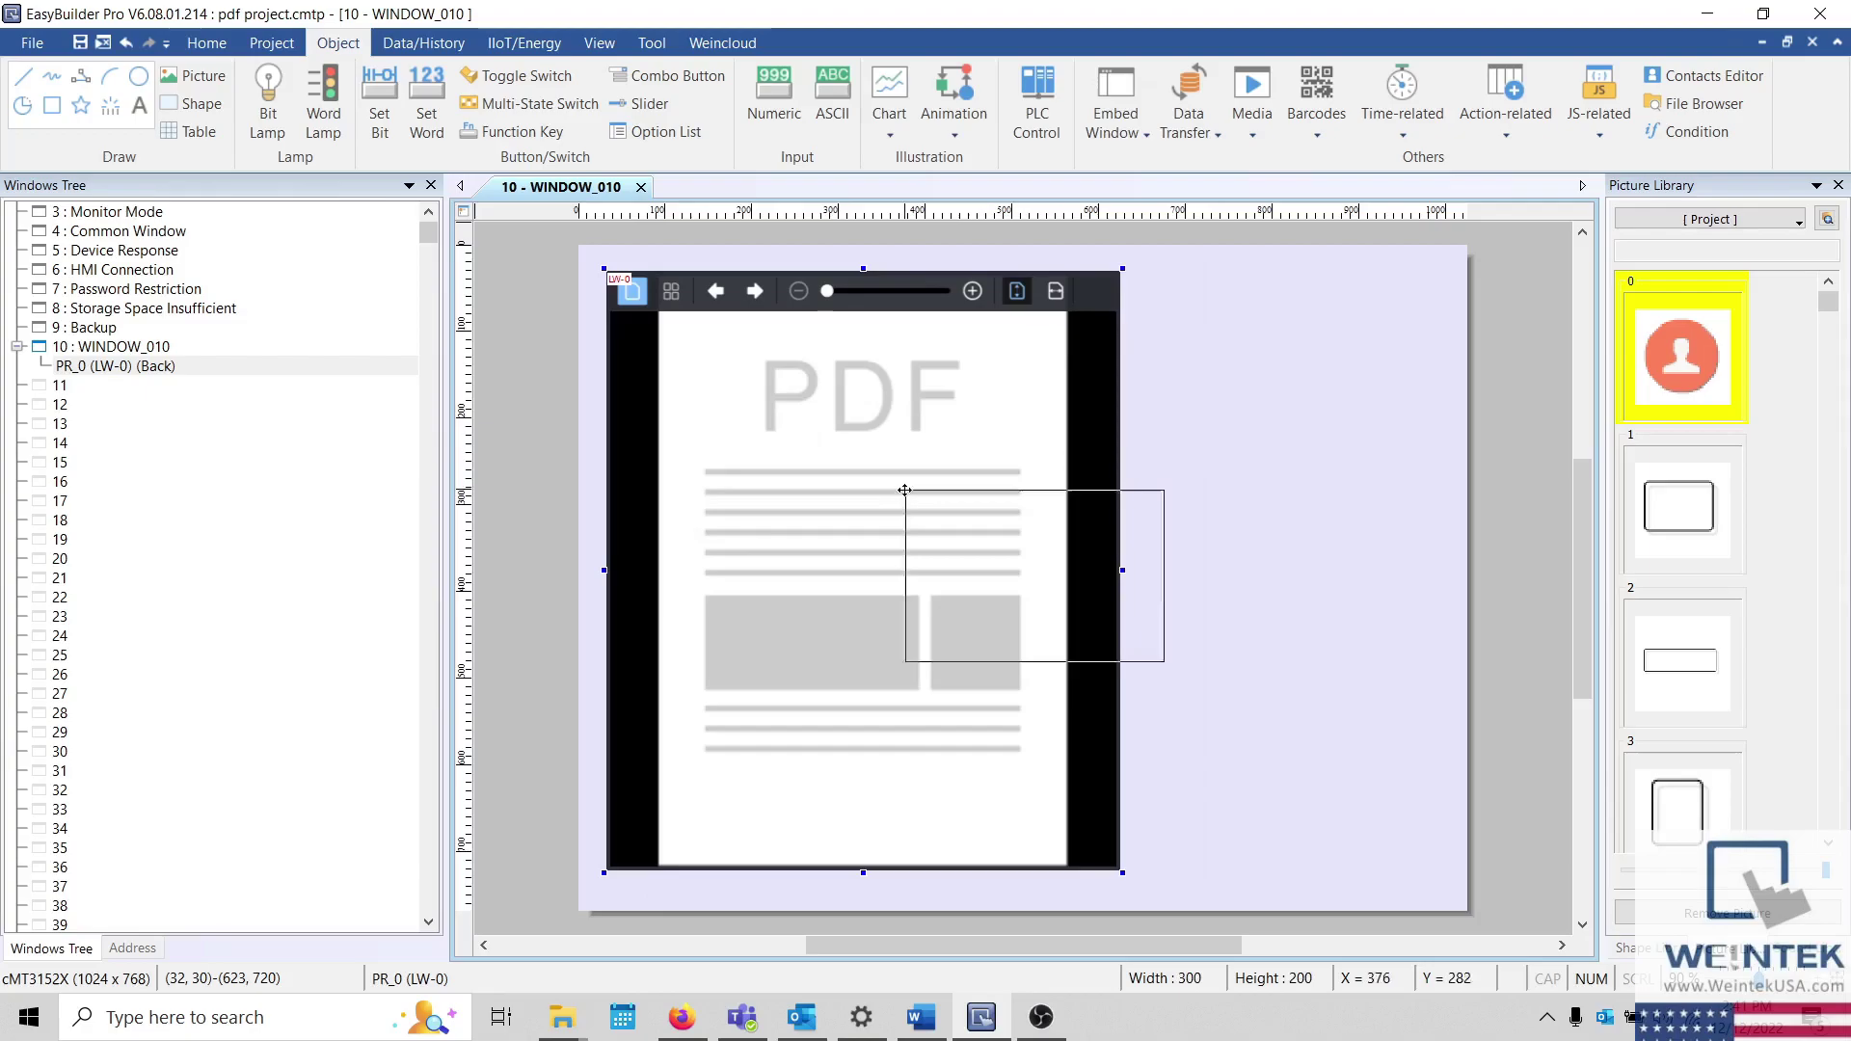
{"action": "left_click", "coordinate": [1156, 274]}
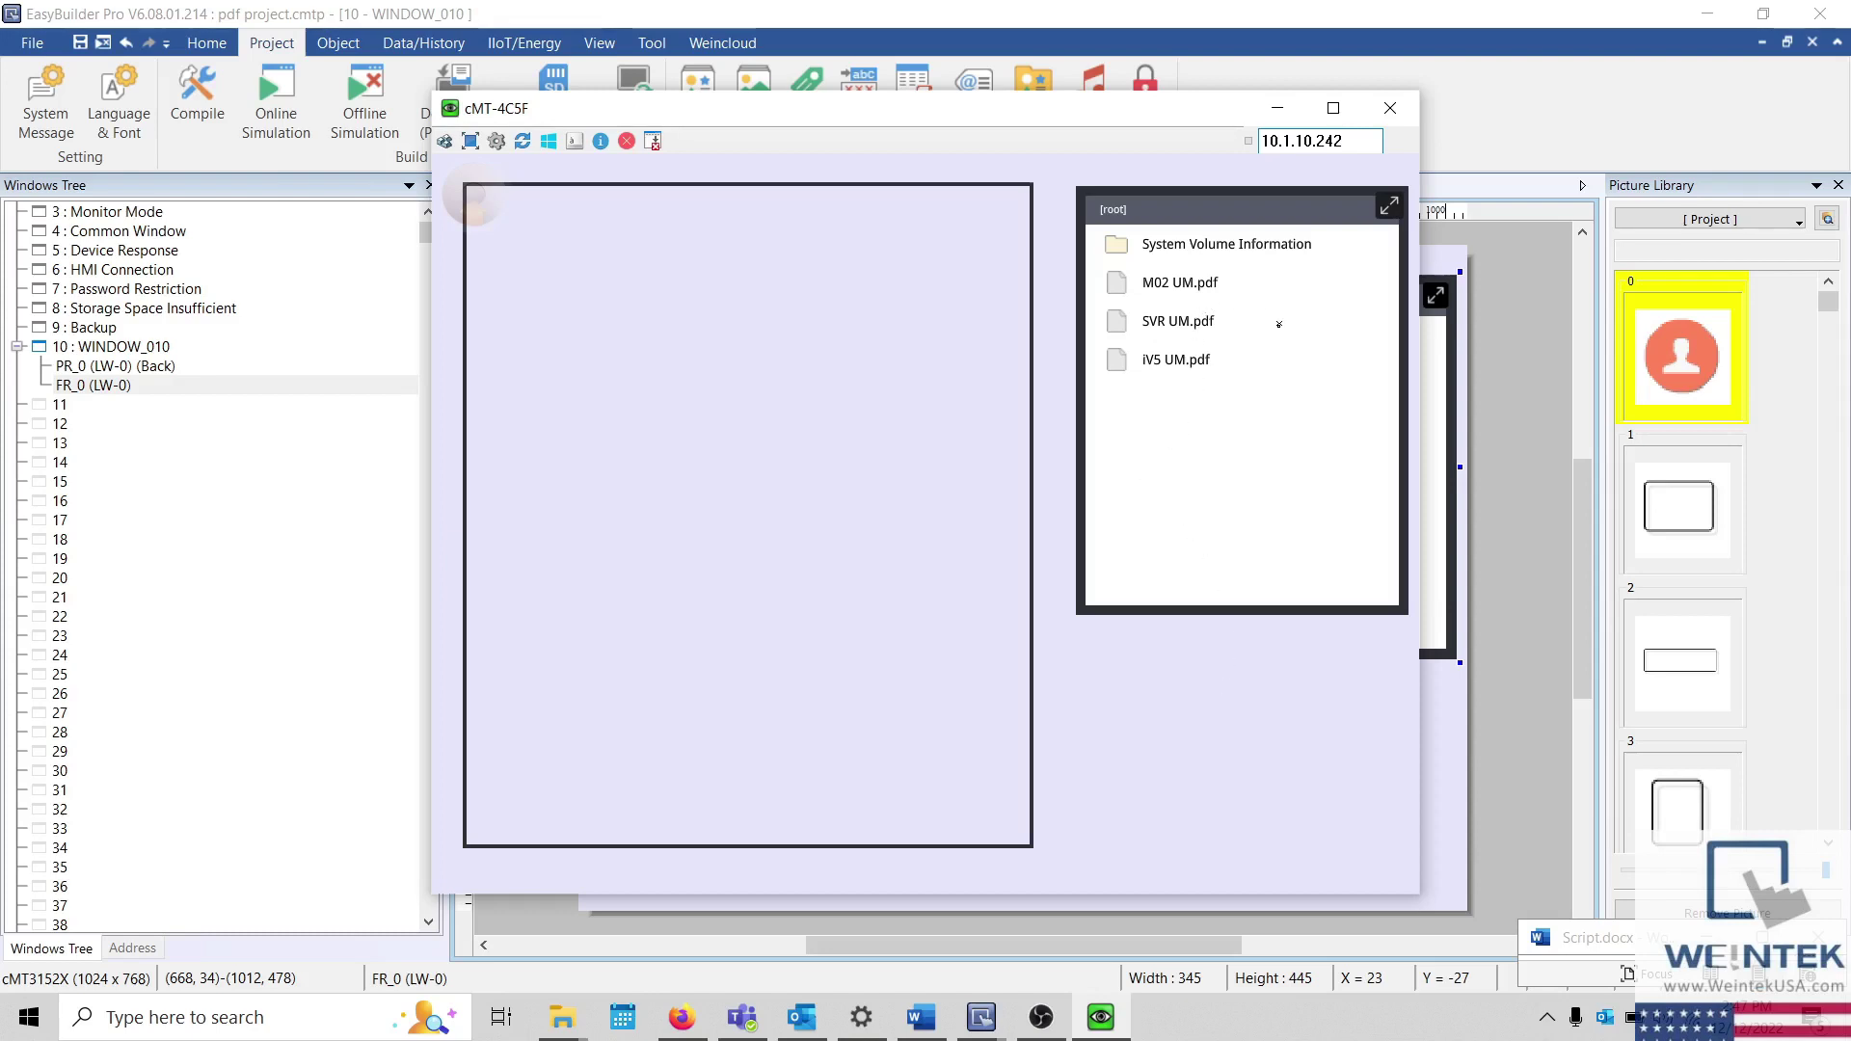
Open SVR UM, M02 UM and iV5 UM PDFs, then page iV5 forward and show reader controls
{"action": "left_click", "coordinate": [1190, 321]}
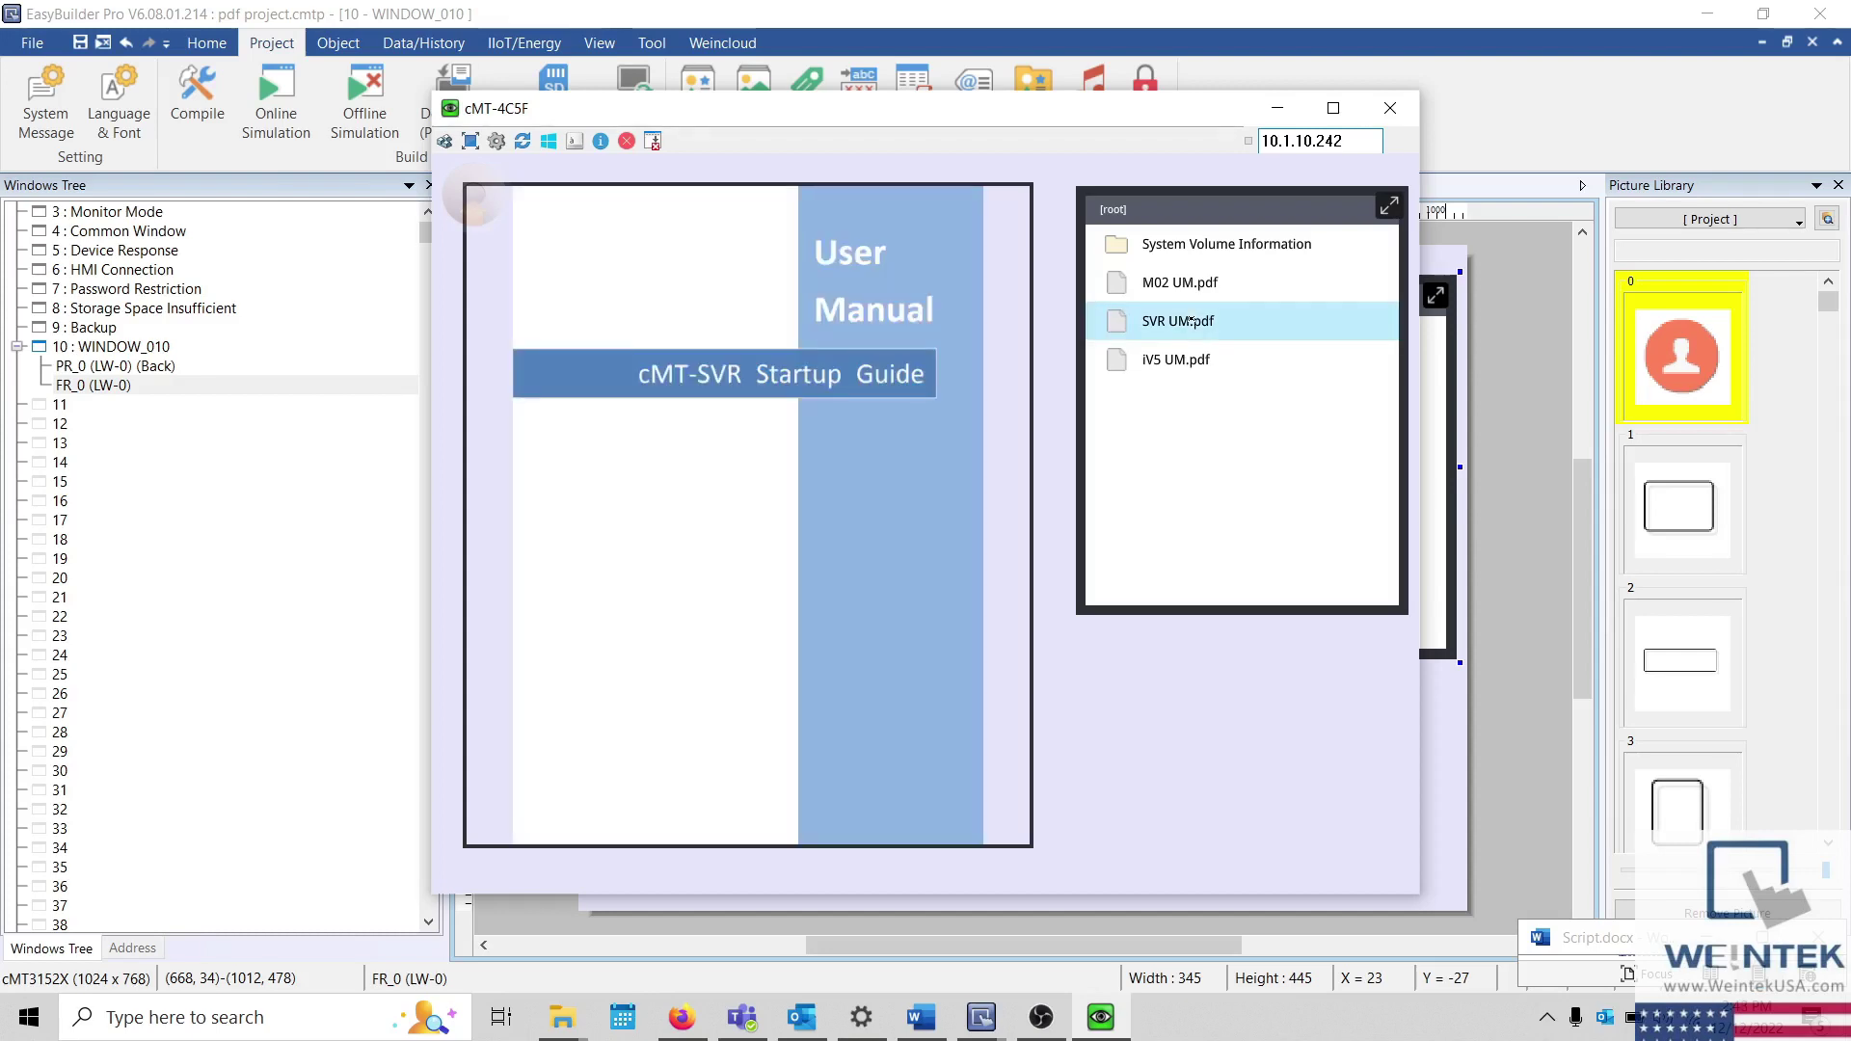
{"action": "left_click", "coordinate": [1187, 284]}
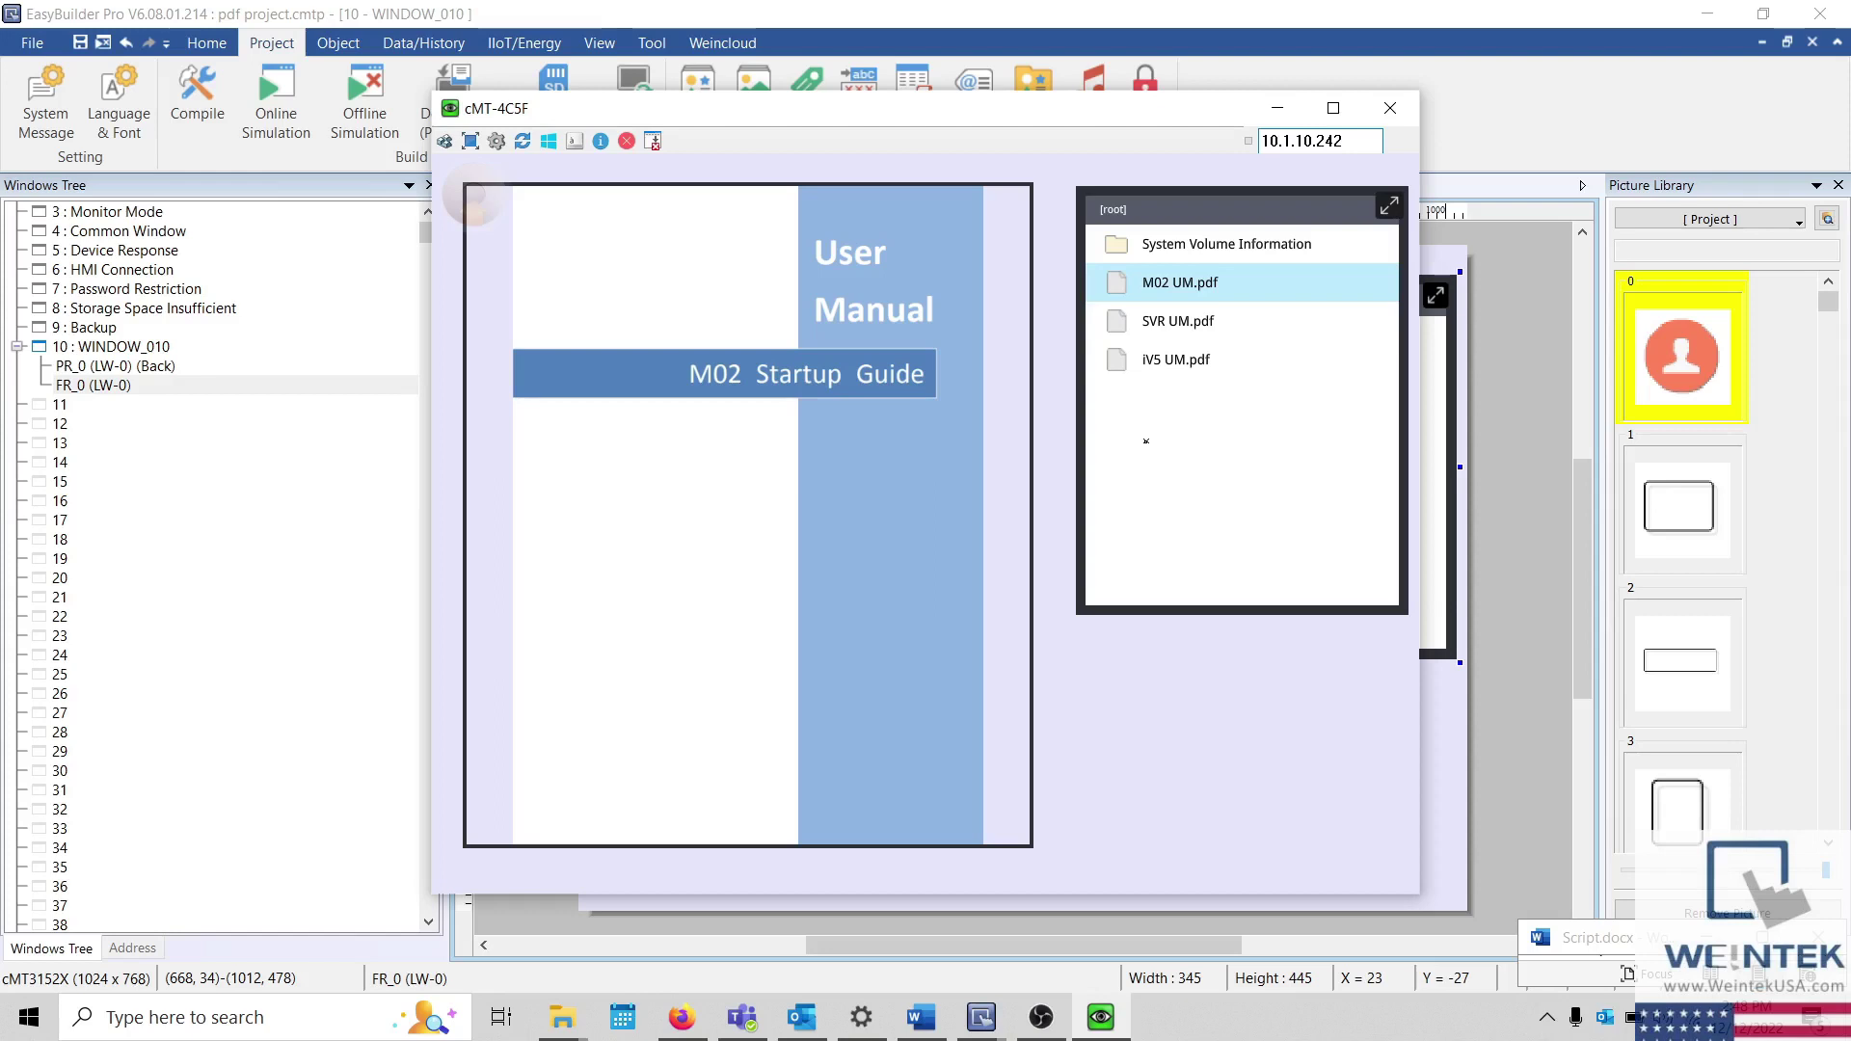
{"action": "scroll", "coordinate": [541, 443], "scroll_direction": "down", "scroll_amount": 2}
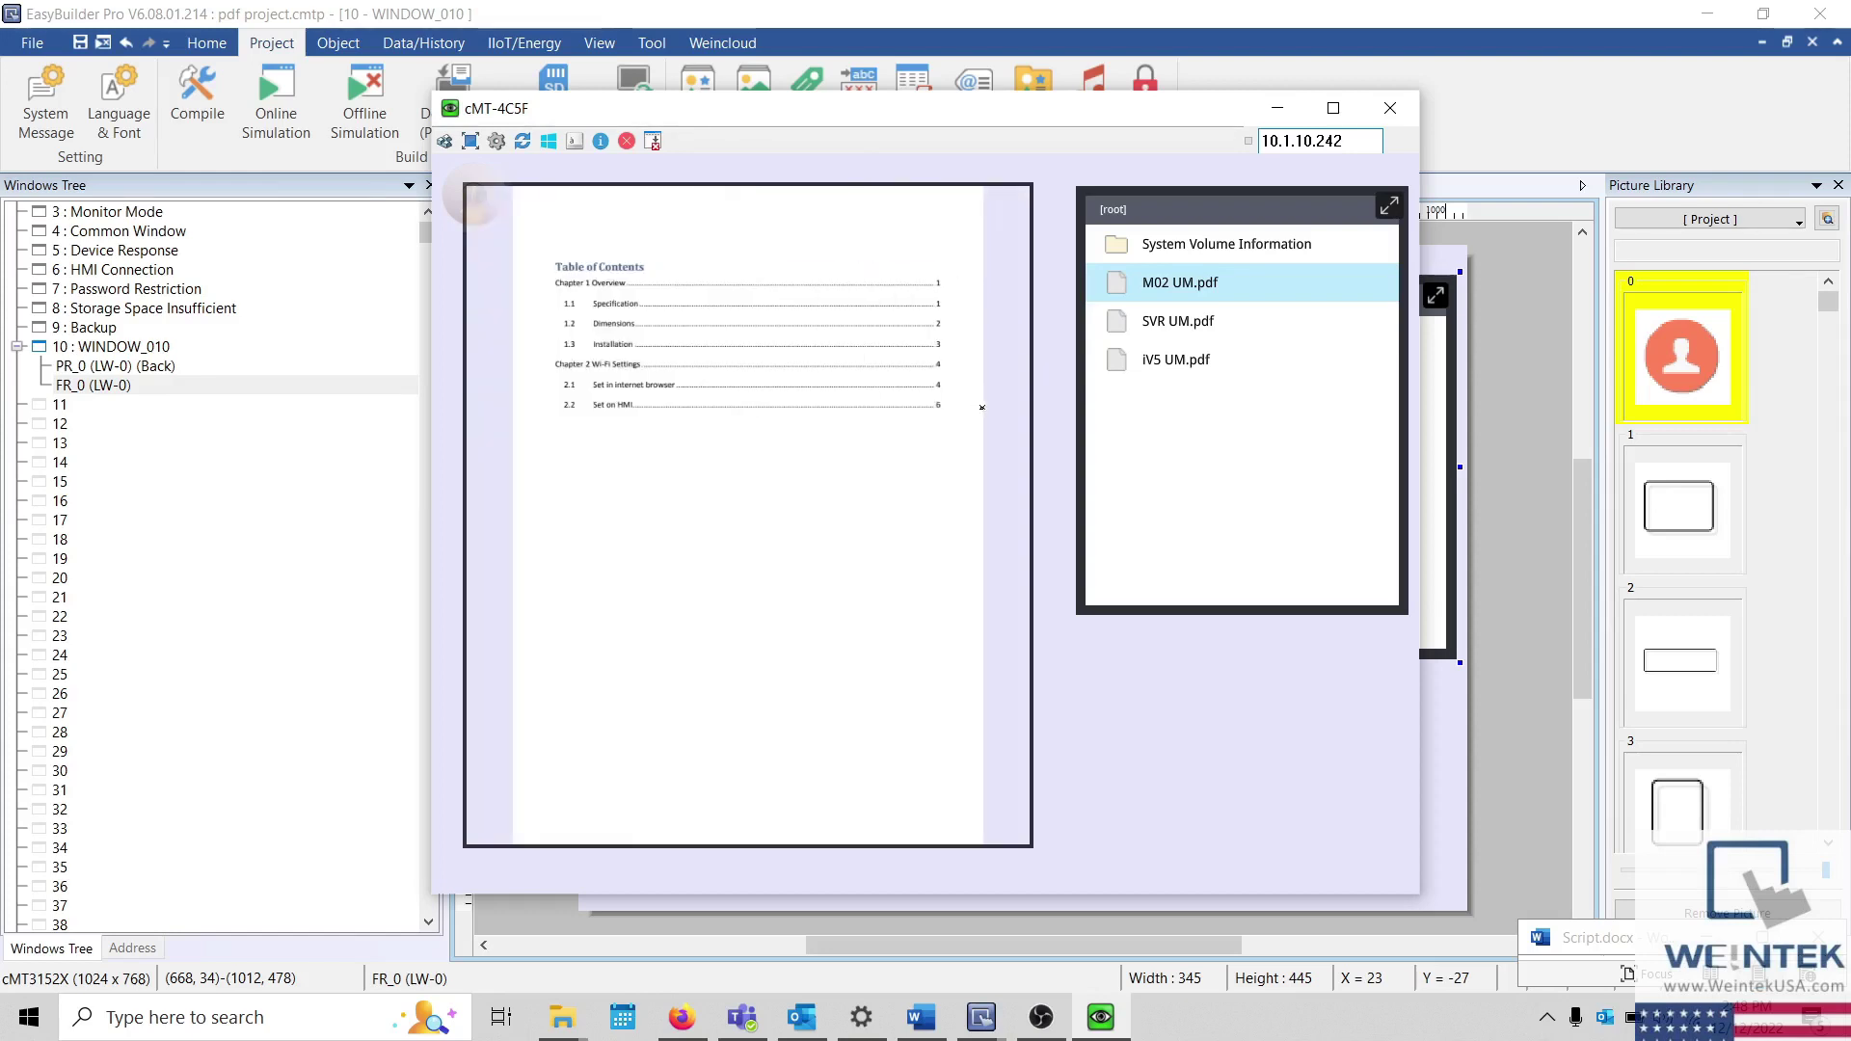
{"action": "left_click", "coordinate": [1205, 359]}
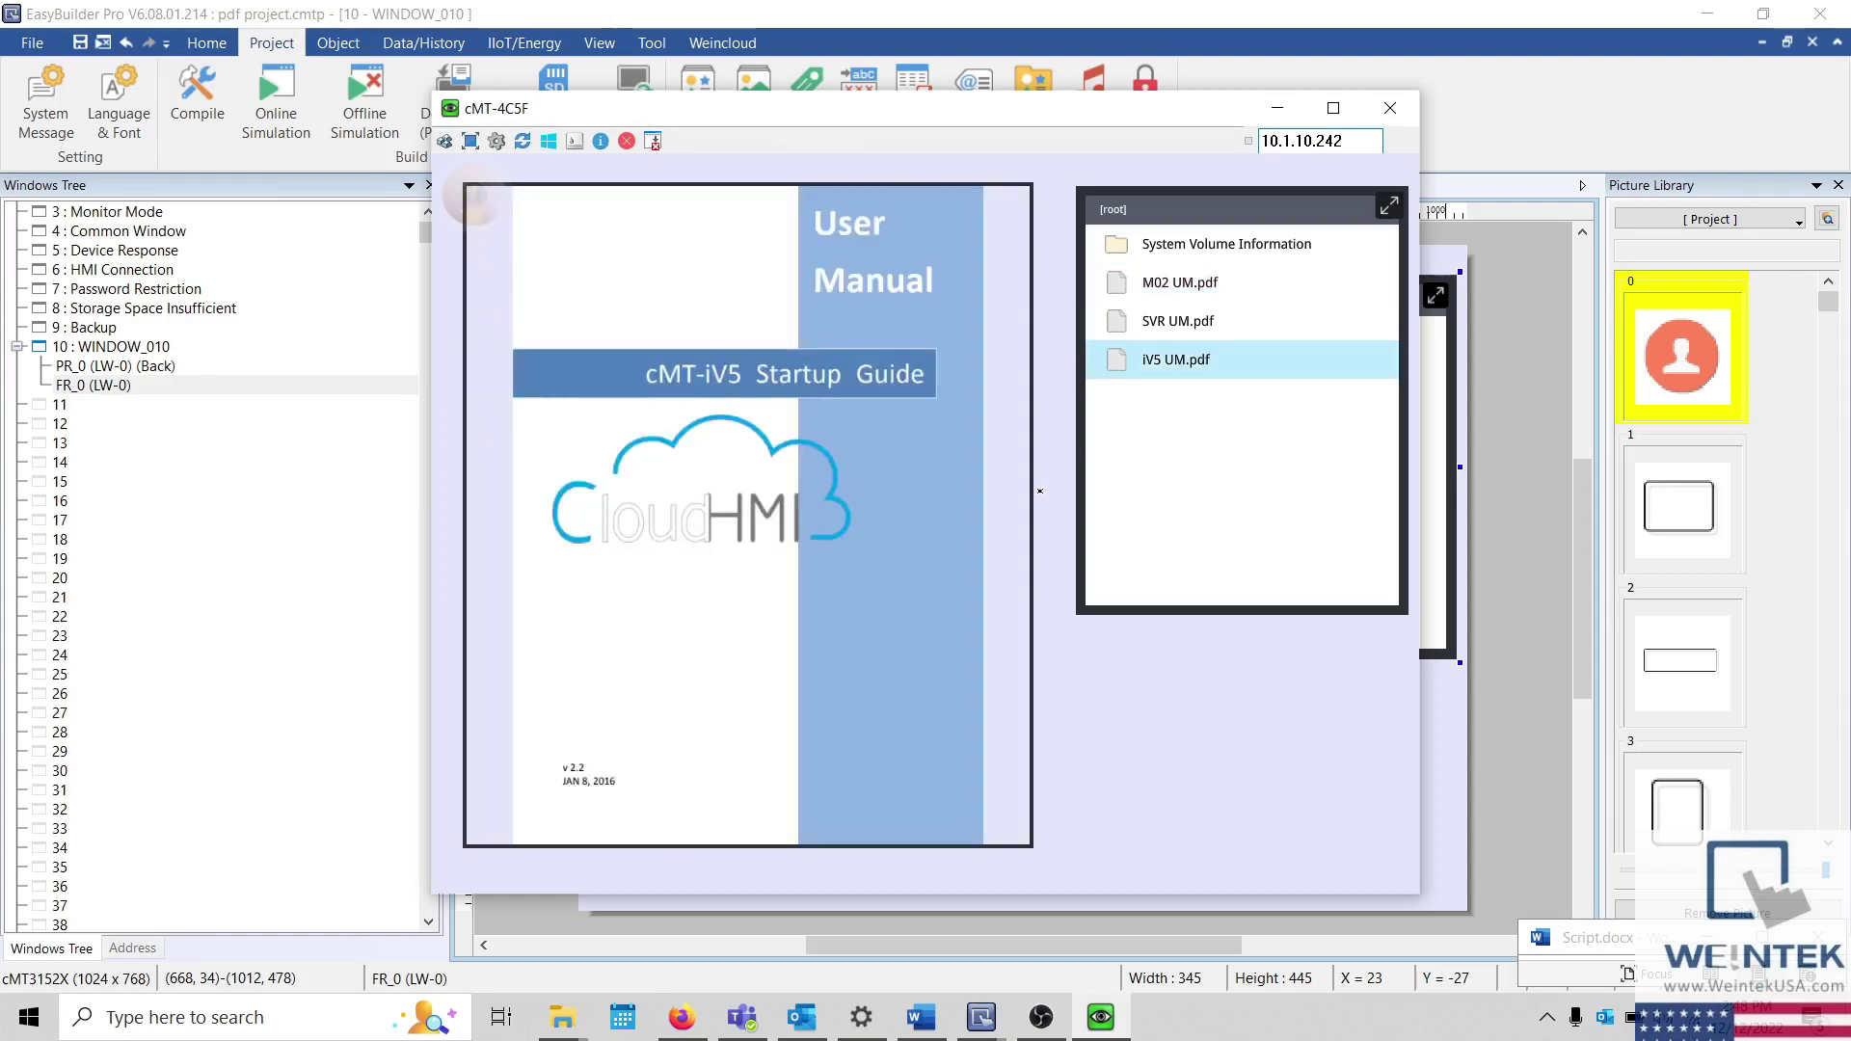
{"action": "left_click_drag", "start_coordinate": [988, 523], "coordinate": [880, 495]}
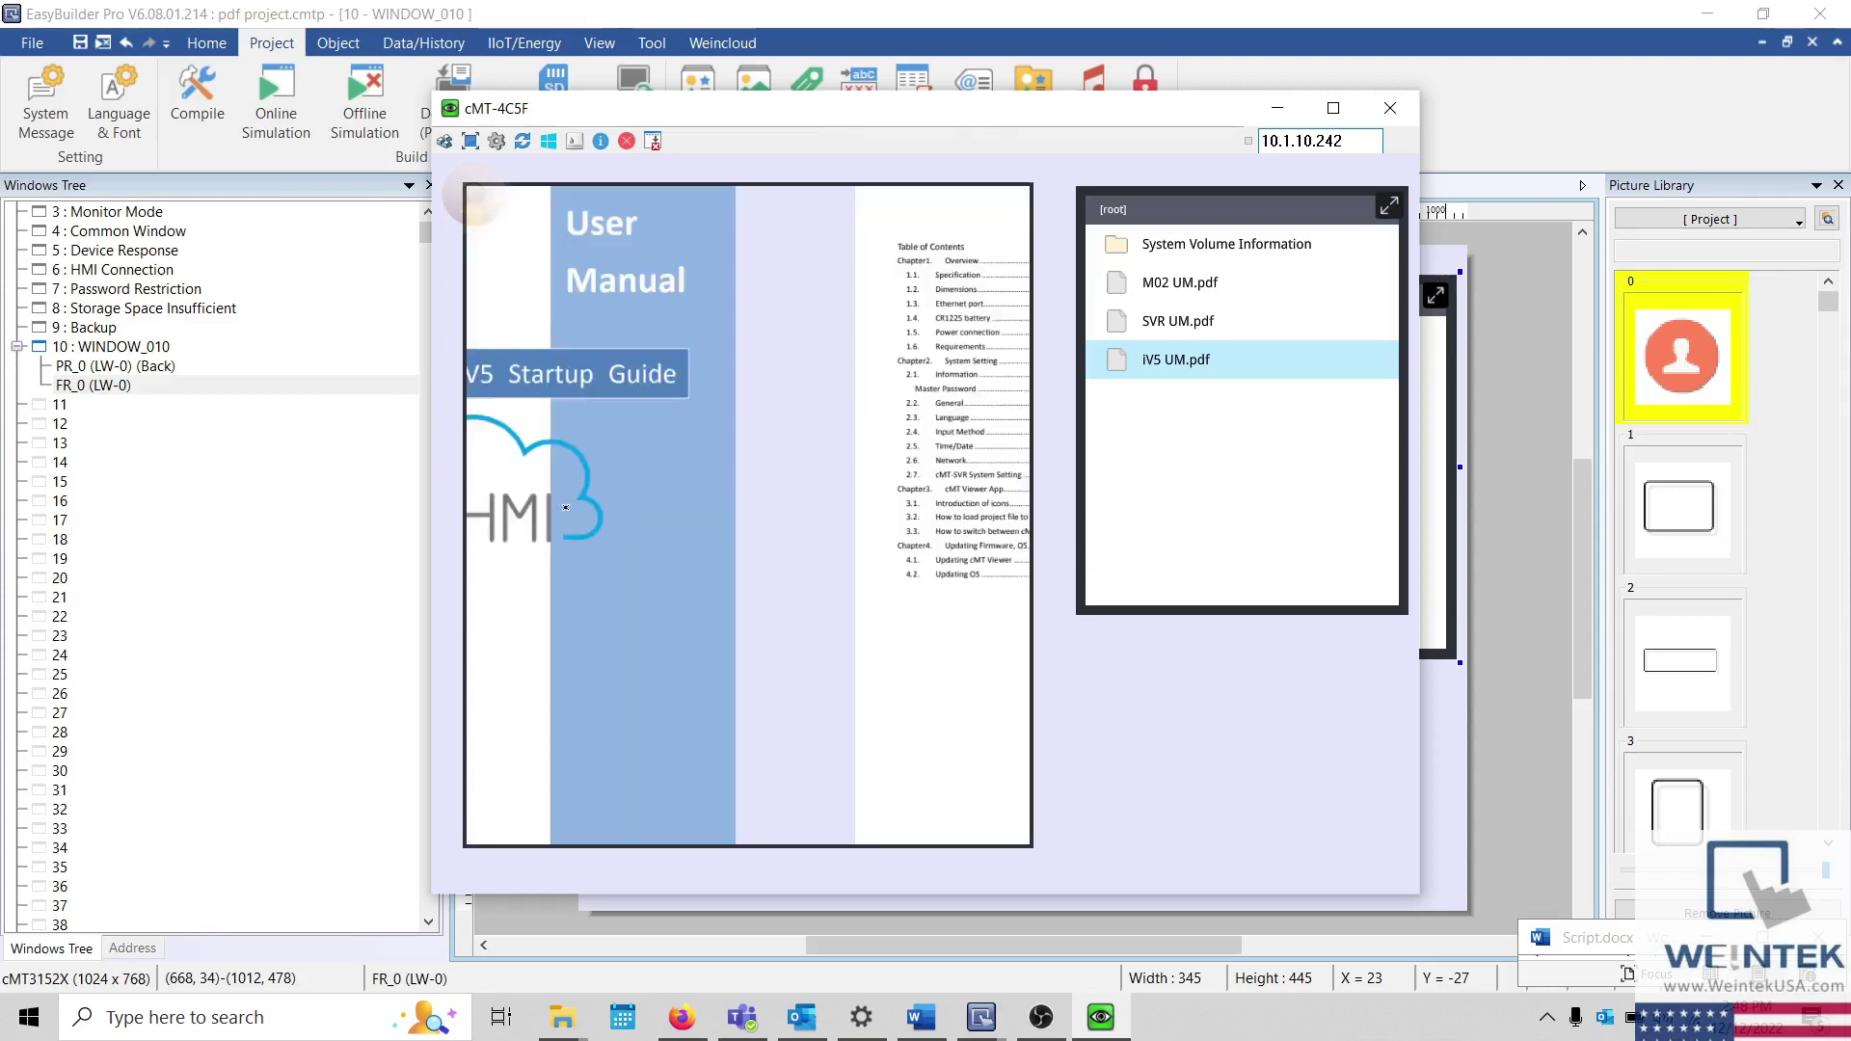
{"action": "scroll", "coordinate": [841, 510], "scroll_direction": "down", "scroll_amount": 2}
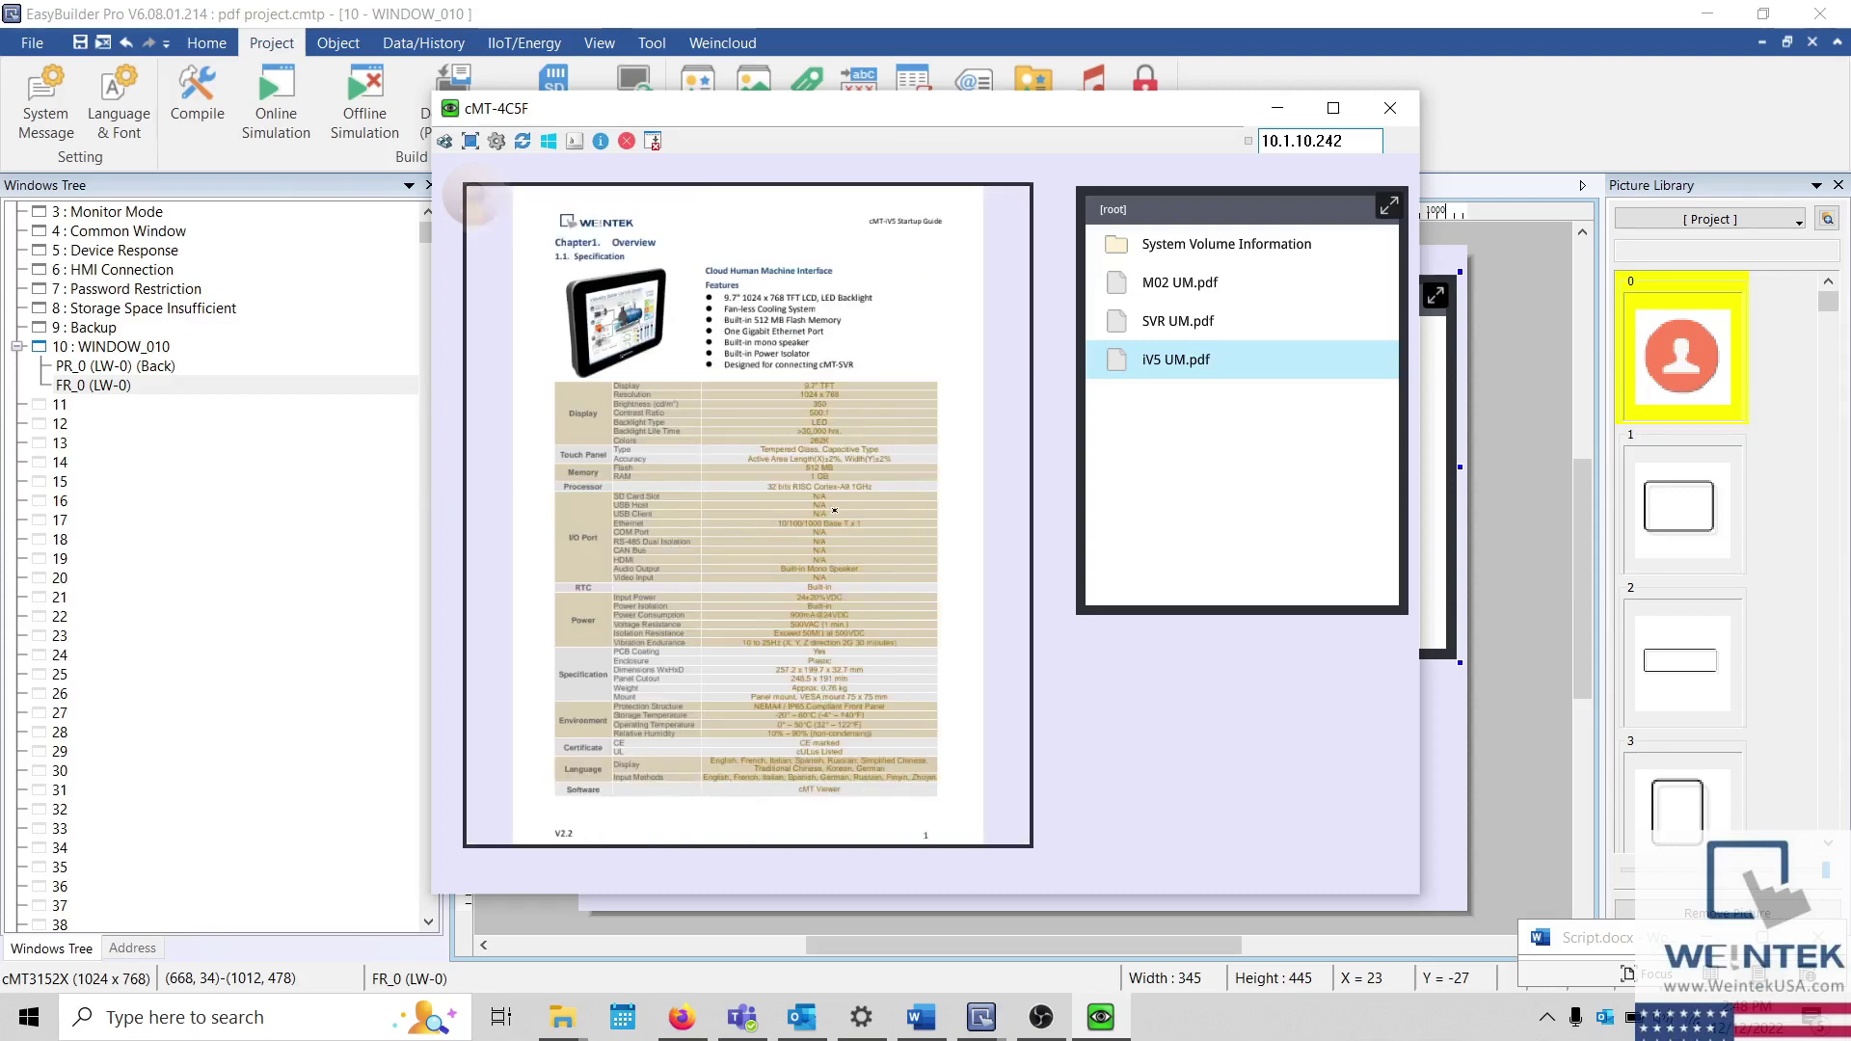
{"action": "left_click", "coordinate": [748, 297]}
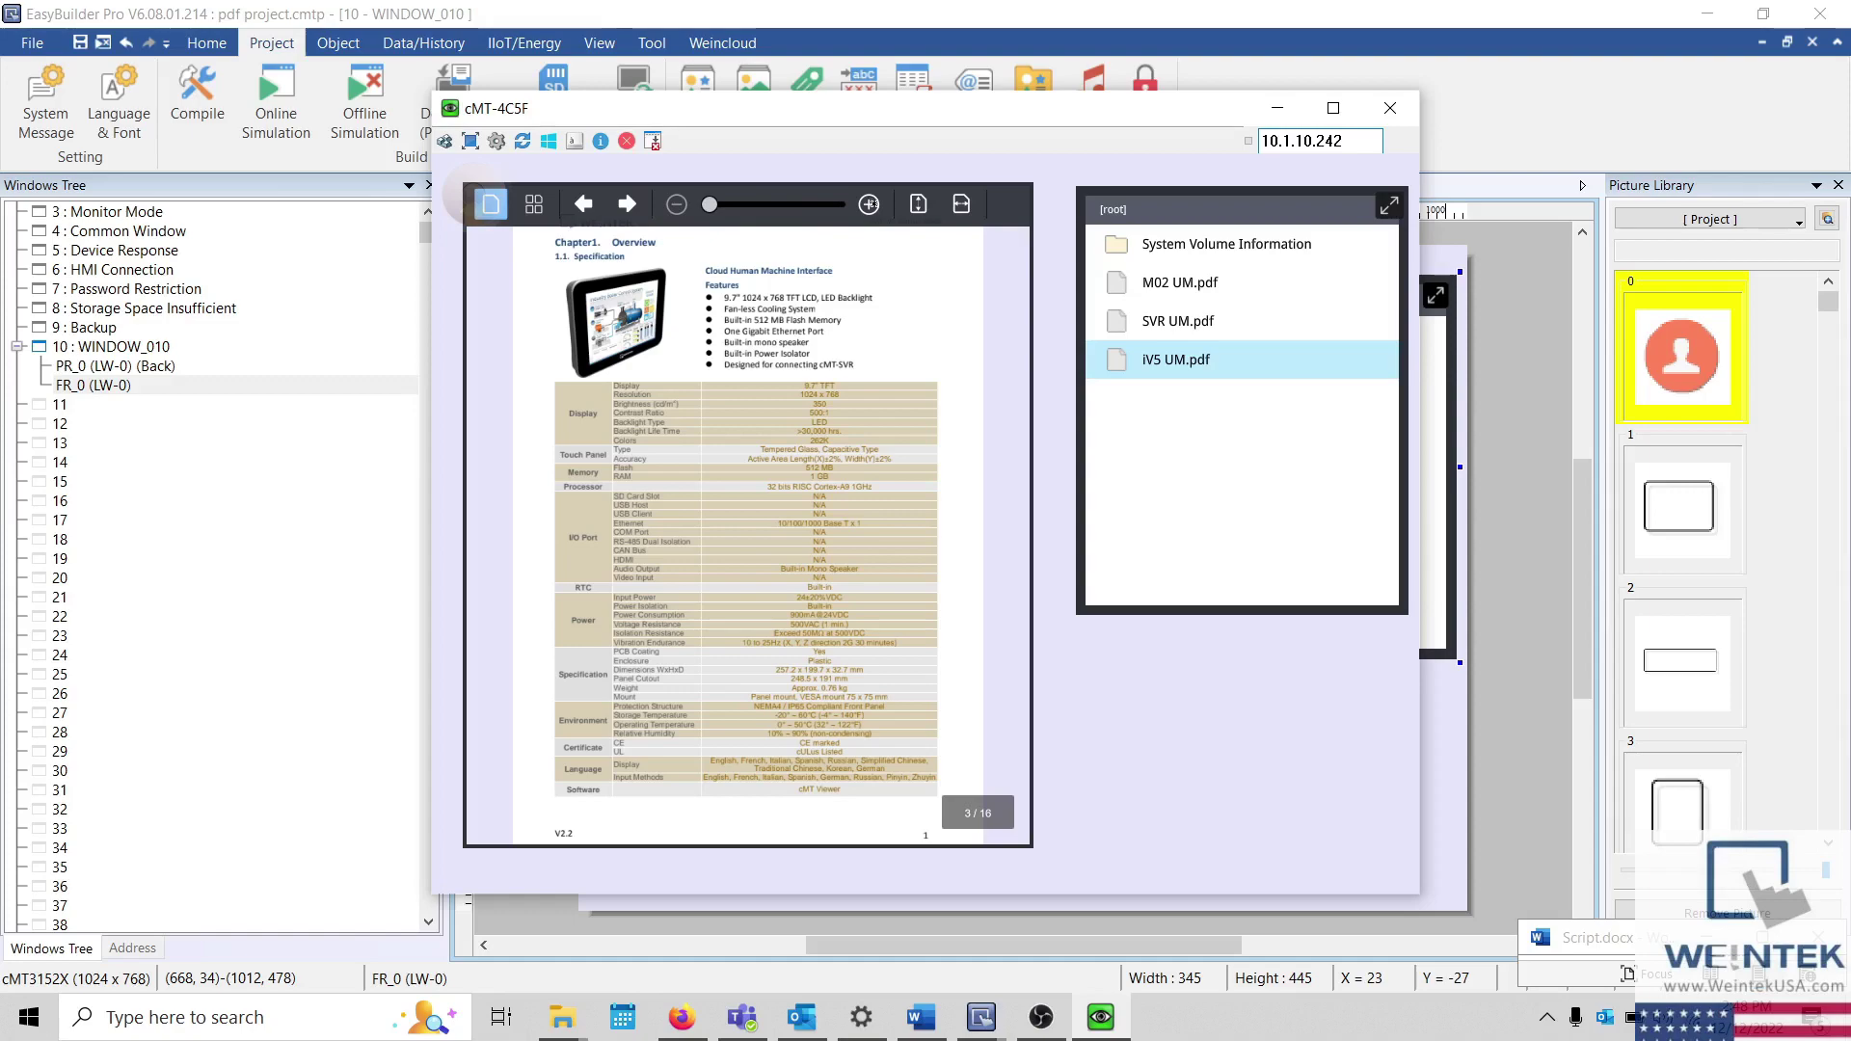
{"action": "scroll", "coordinate": [748, 514], "scroll_direction": "up", "scroll_amount": 1}
{"action": "scroll", "coordinate": [748, 513], "scroll_direction": "up", "scroll_amount": 1}
{"action": "scroll", "coordinate": [748, 514], "scroll_direction": "up", "scroll_amount": 1}
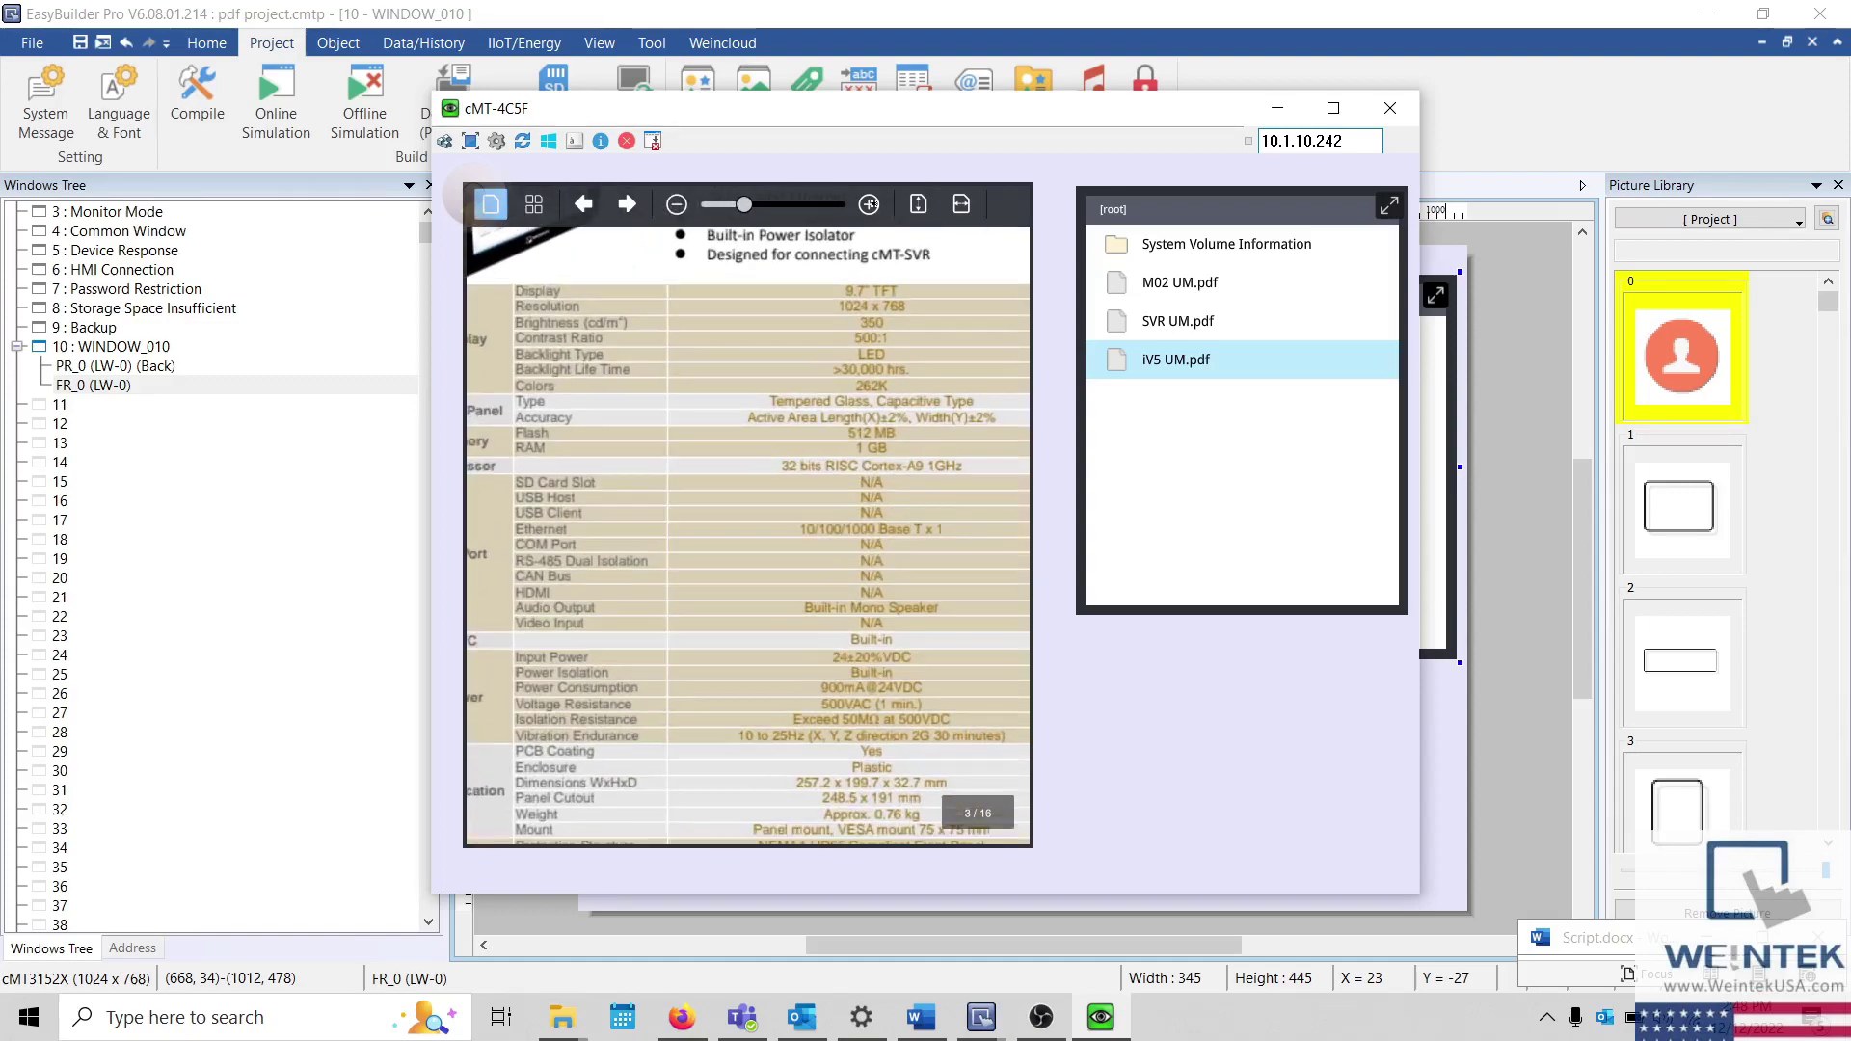